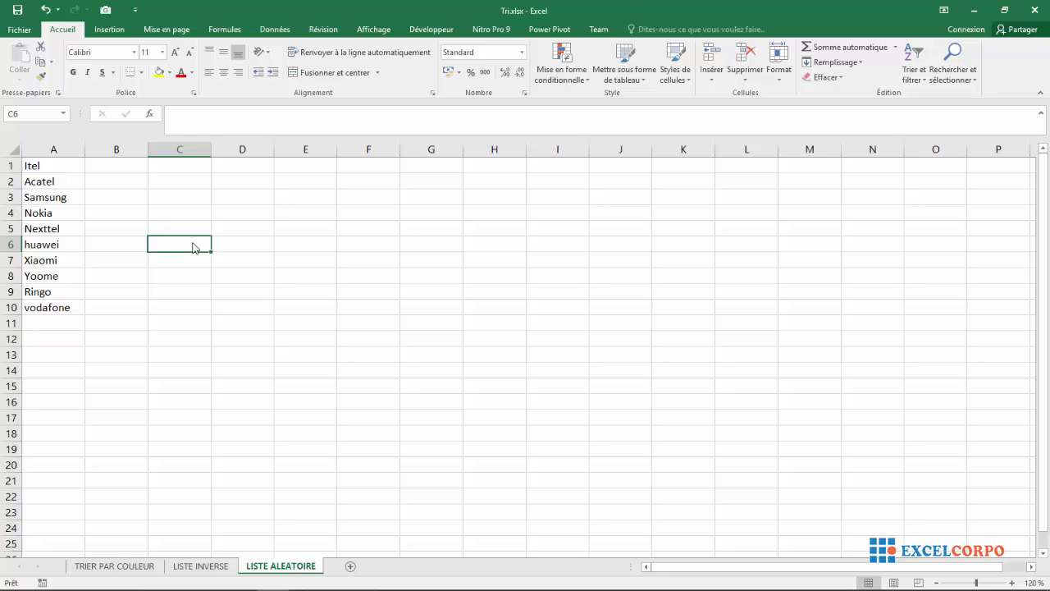
Step: Enter the random-number formula =ALEA() in cell B1, beside the first brand in the list
{"action": "left_click", "coordinate": [53, 150]}
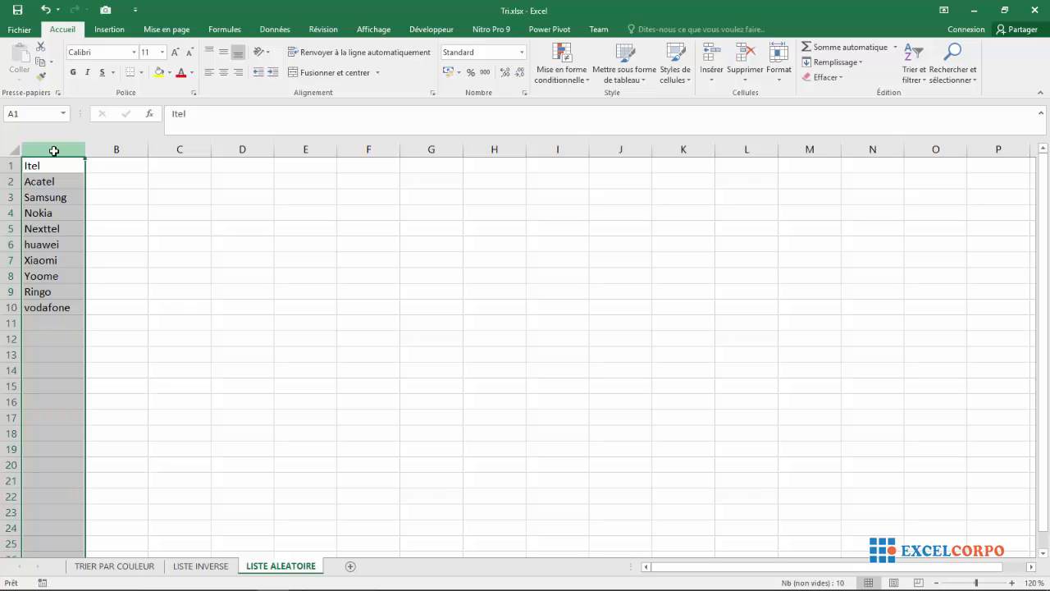
{"action": "left_click", "coordinate": [105, 162]}
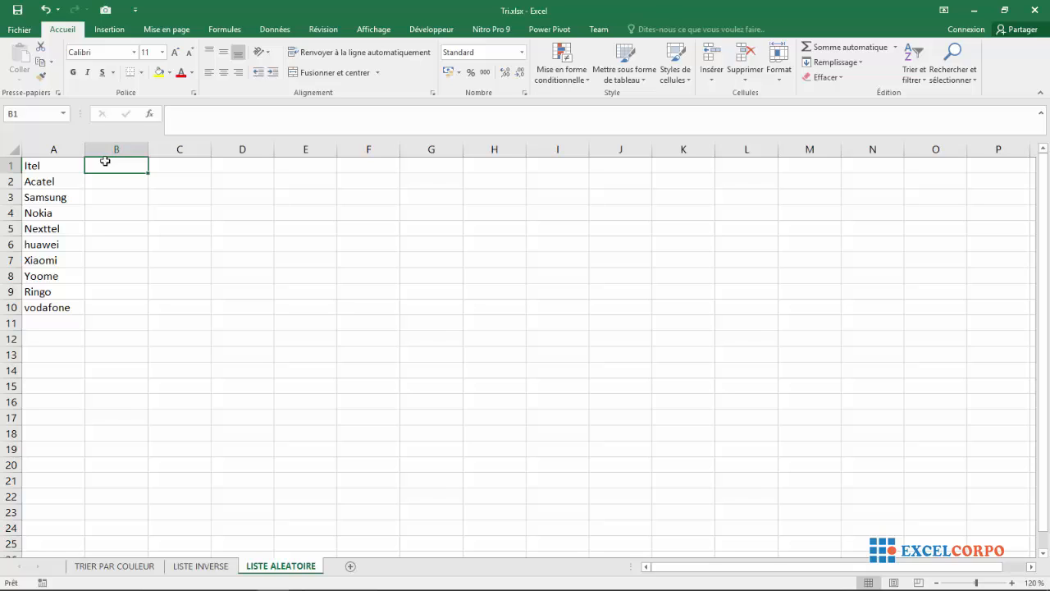
{"action": "type", "text": "="}
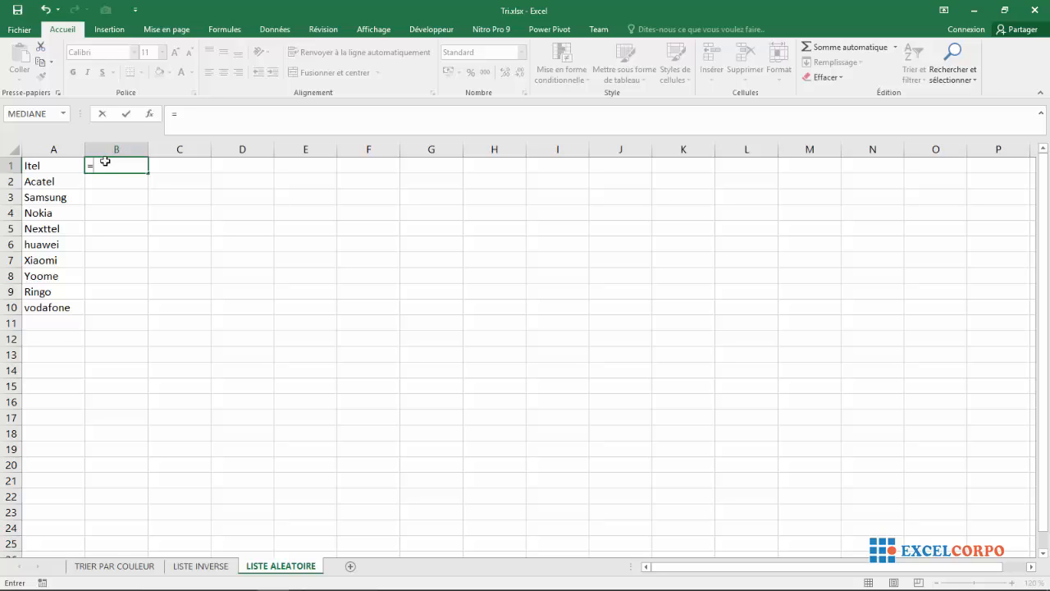
{"action": "type", "text": "q"}
{"action": "key", "text": "BackSpace"}
{"action": "type", "text": "ale"}
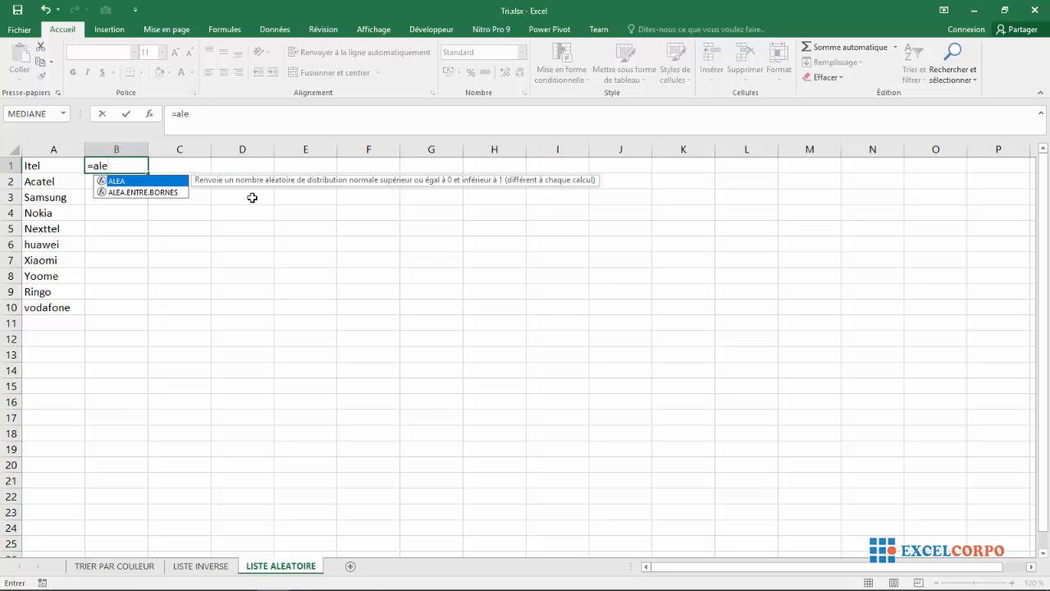
{"action": "double_click", "coordinate": [180, 185]}
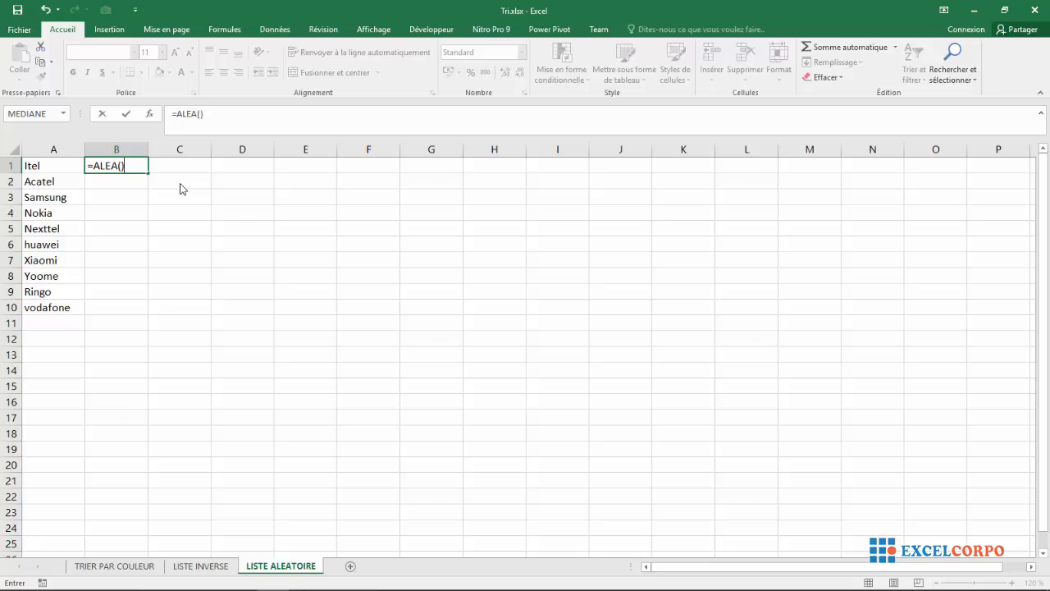
{"action": "key", "text": "Return"}
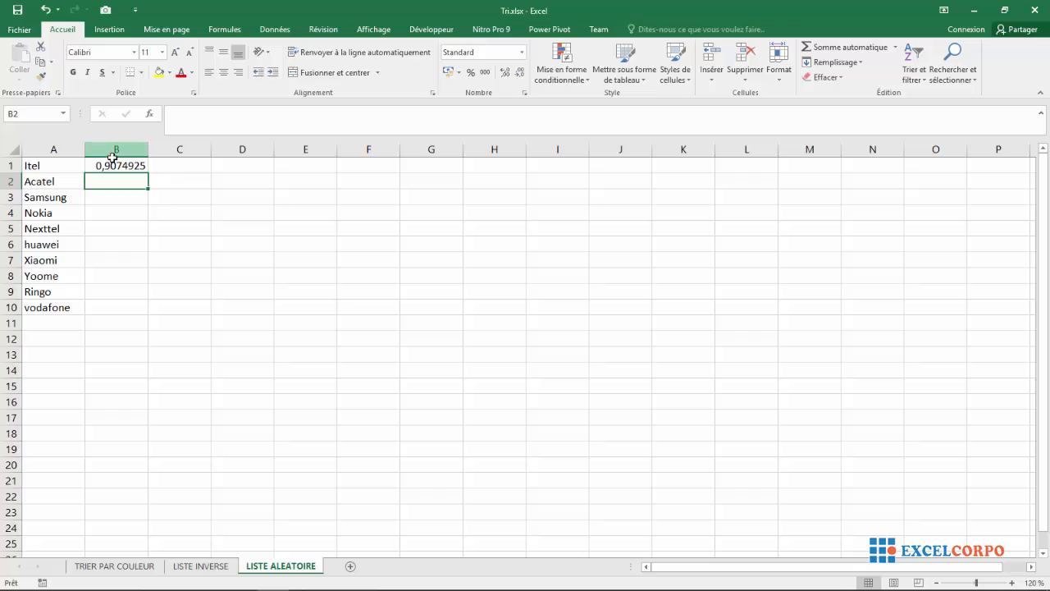
Step: Fill the =ALEA() formula from B1 down to B10 so every brand in column A gets a random number
{"action": "left_click", "coordinate": [113, 165]}
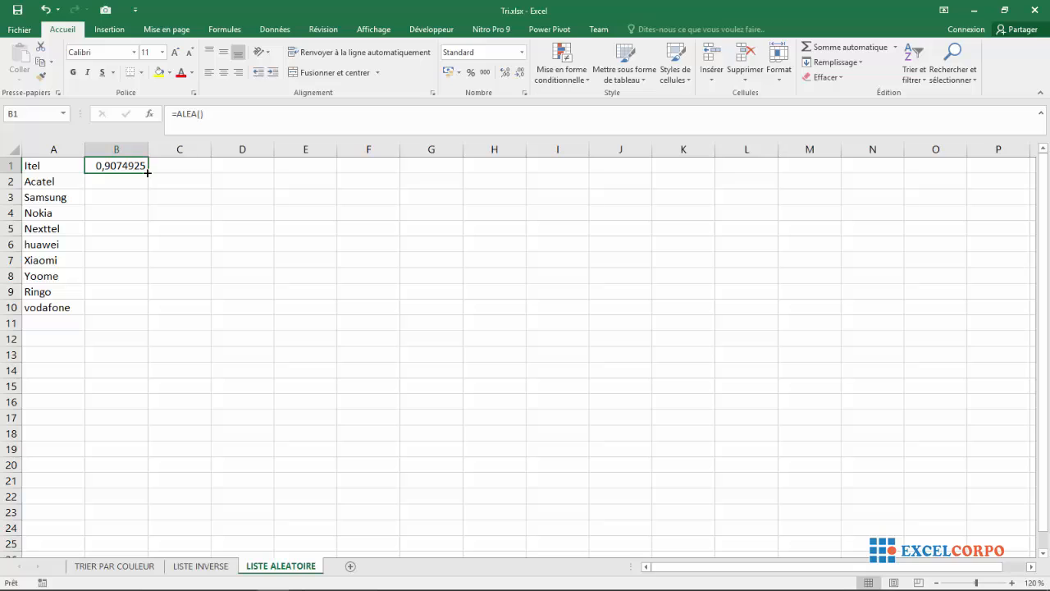
{"action": "left_click_drag", "start_coordinate": [147, 173], "coordinate": [132, 318]}
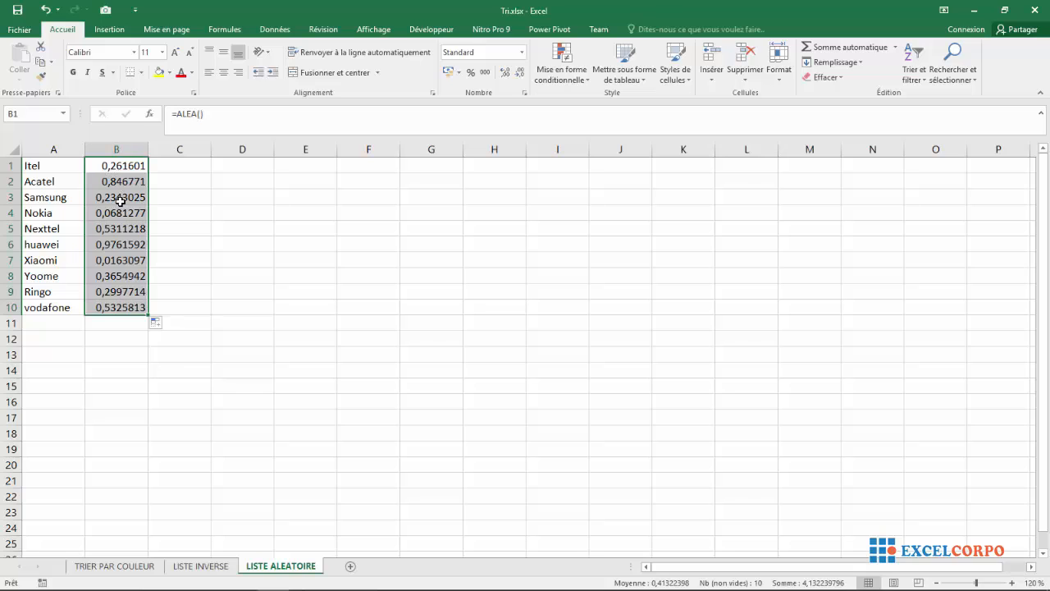
{"action": "left_click", "coordinate": [107, 255]}
{"action": "left_click", "coordinate": [106, 243]}
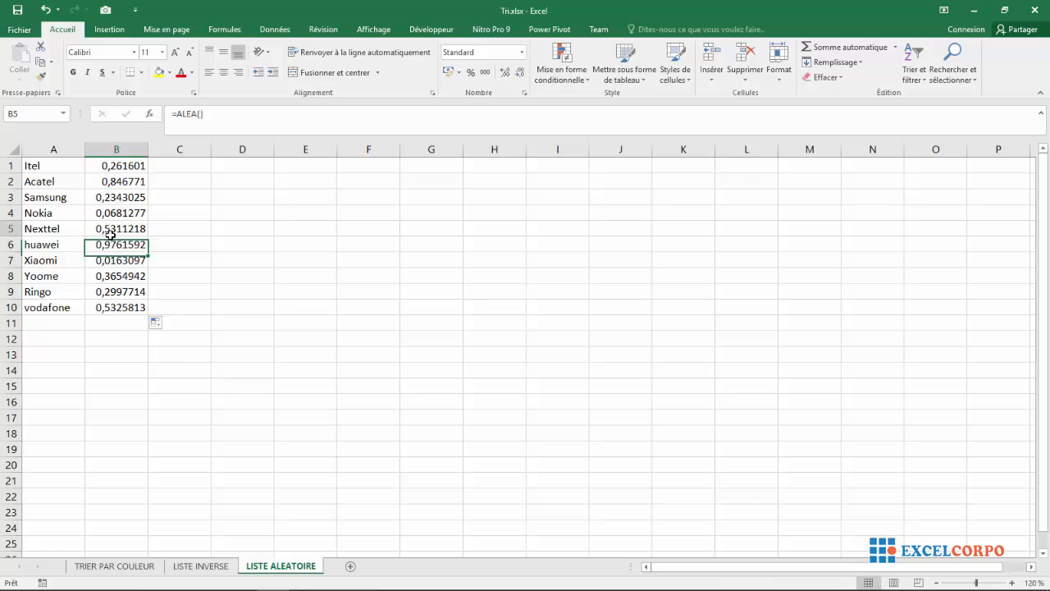
{"action": "left_click", "coordinate": [115, 226]}
{"action": "left_click", "coordinate": [115, 222]}
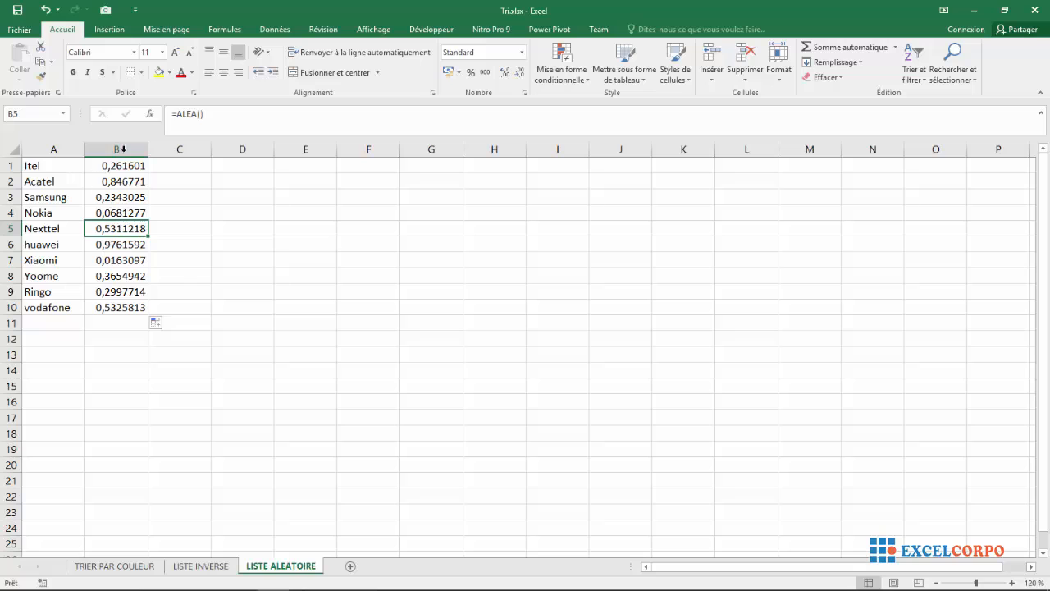
Step: Sort the brand list in descending order by the random numbers in column B
{"action": "left_click", "coordinate": [127, 148]}
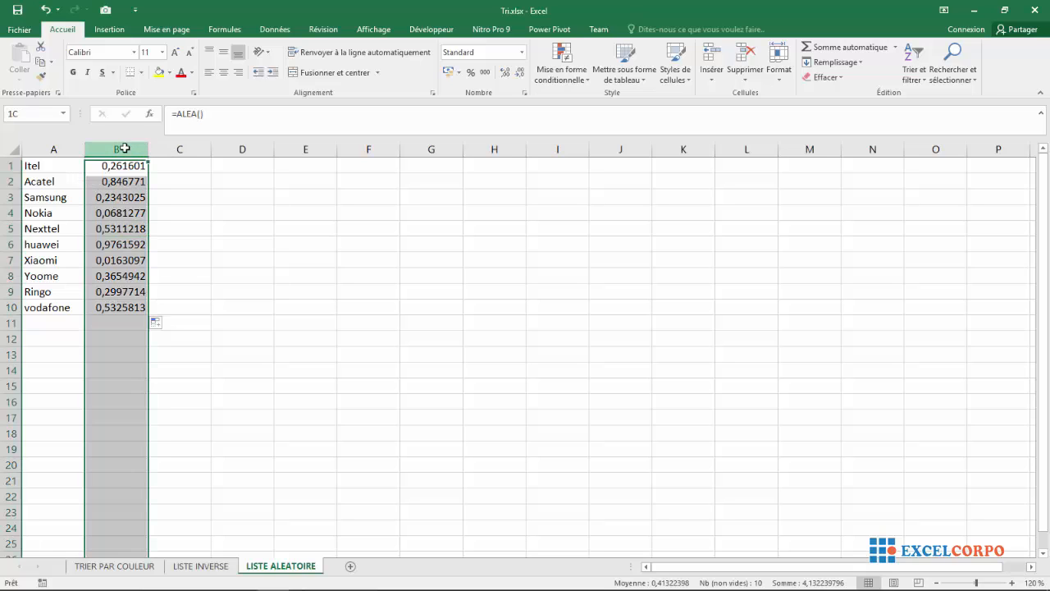
{"action": "left_click", "coordinate": [120, 230]}
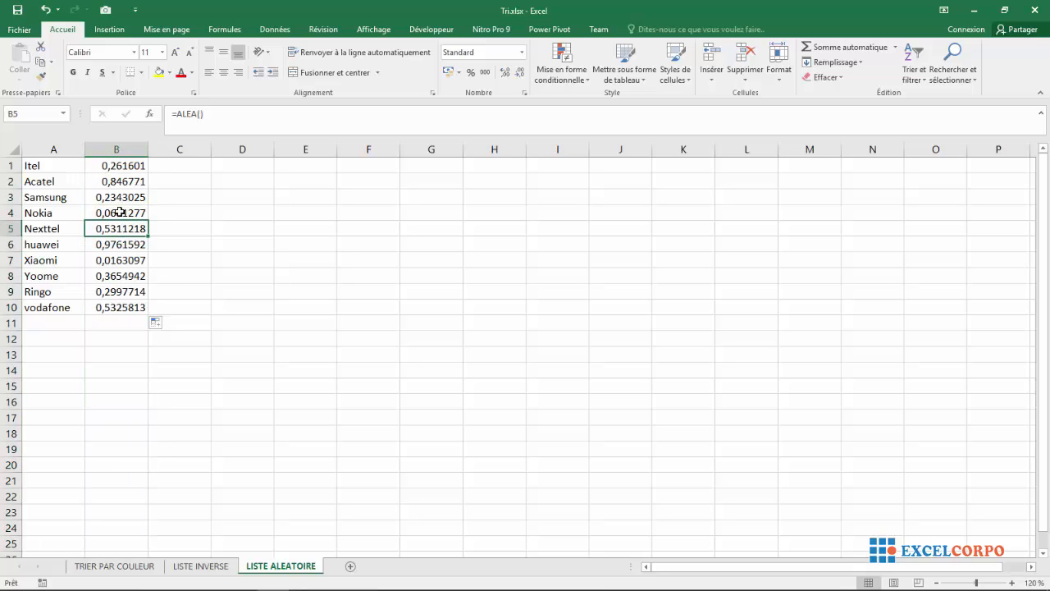
{"action": "left_click", "coordinate": [121, 213]}
{"action": "left_click", "coordinate": [125, 245]}
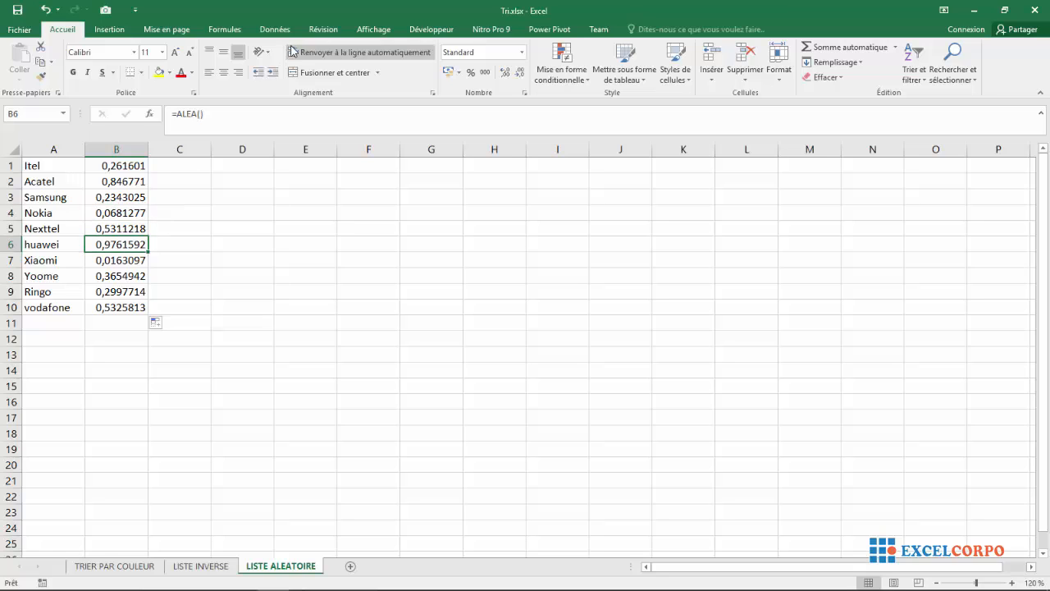
{"action": "left_click", "coordinate": [273, 30]}
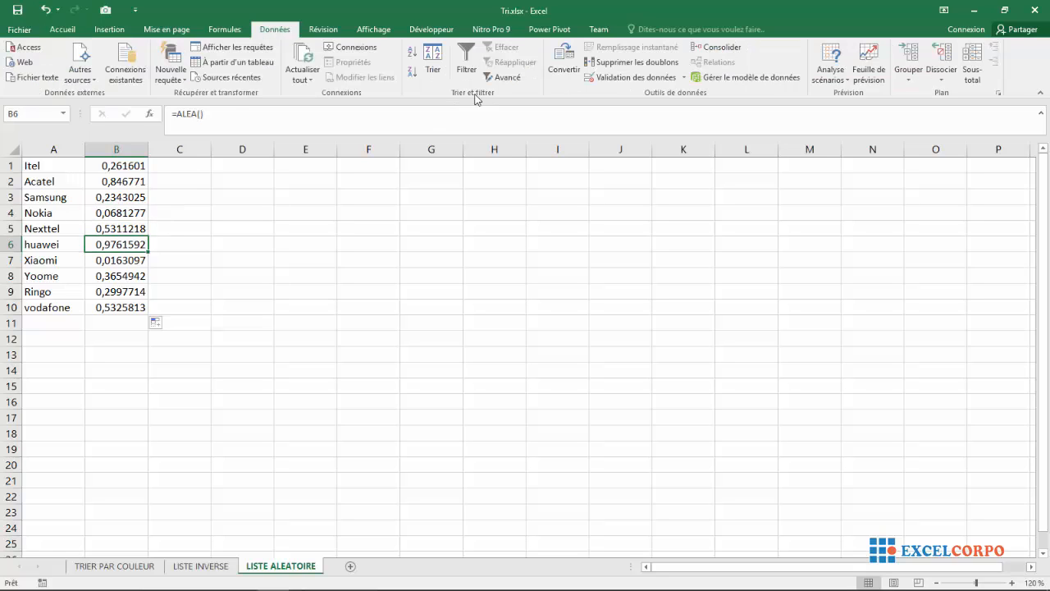
{"action": "left_click", "coordinate": [415, 74]}
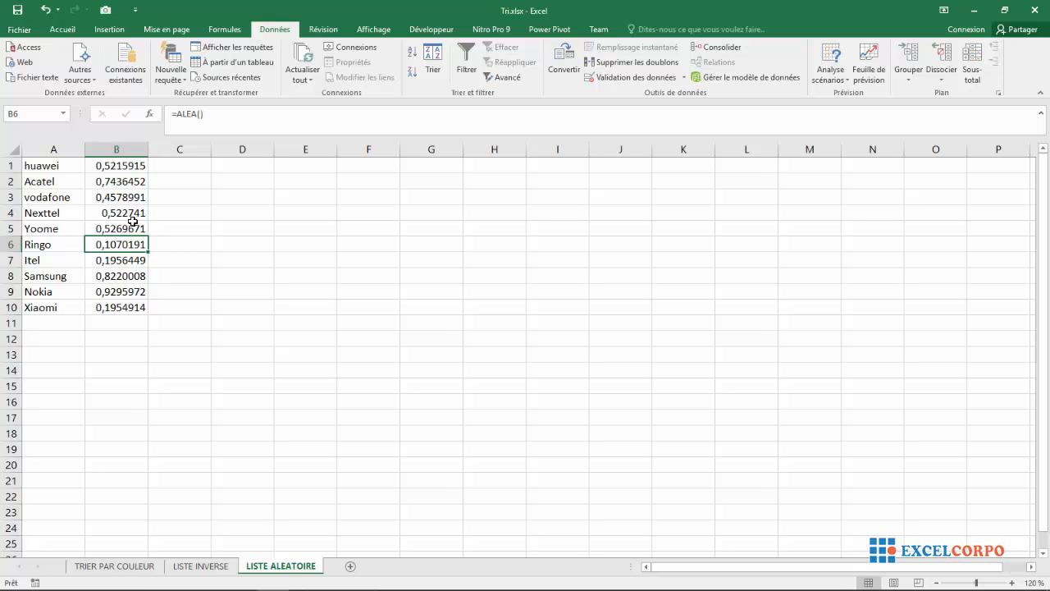
Step: Examine the order of the brands in column A and the random numbers in column B
{"action": "left_click", "coordinate": [69, 152]}
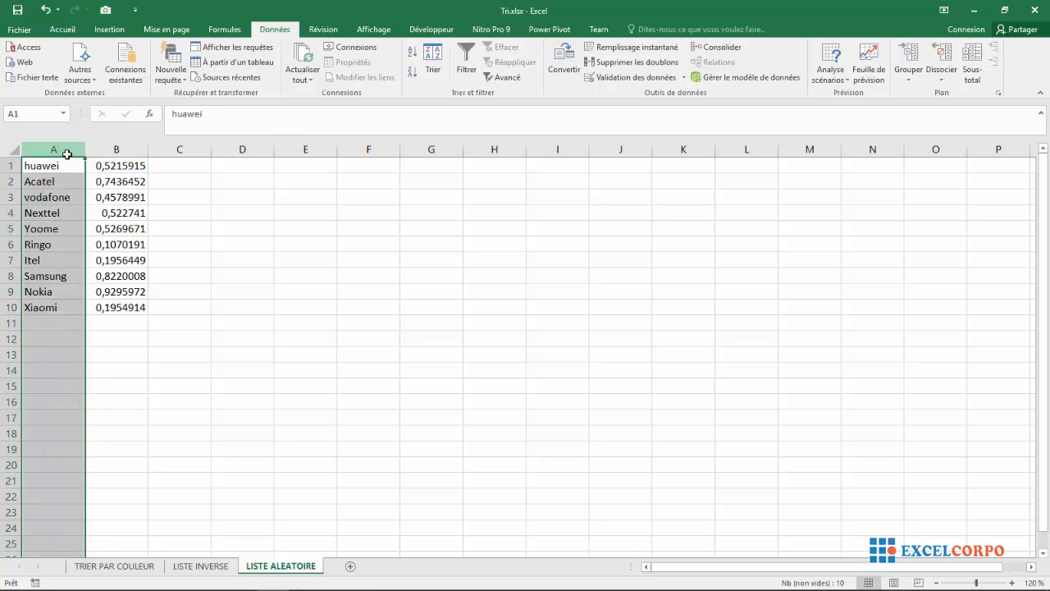
{"action": "left_click", "coordinate": [119, 149]}
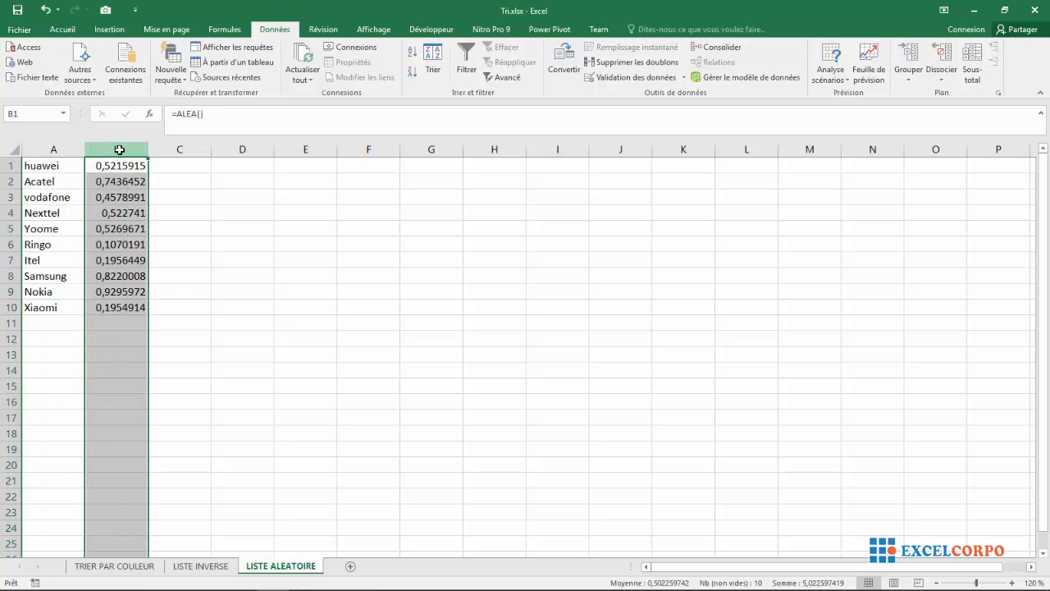
{"action": "left_click", "coordinate": [114, 207]}
{"action": "left_click", "coordinate": [112, 227]}
{"action": "left_click", "coordinate": [112, 242]}
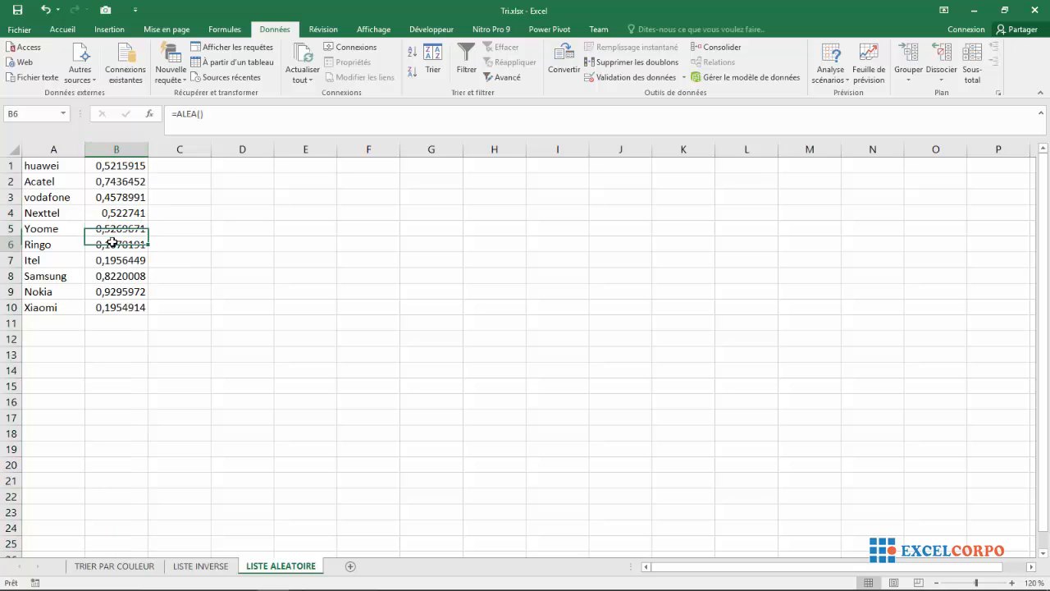
{"action": "left_click", "coordinate": [115, 216]}
{"action": "left_click", "coordinate": [119, 195]}
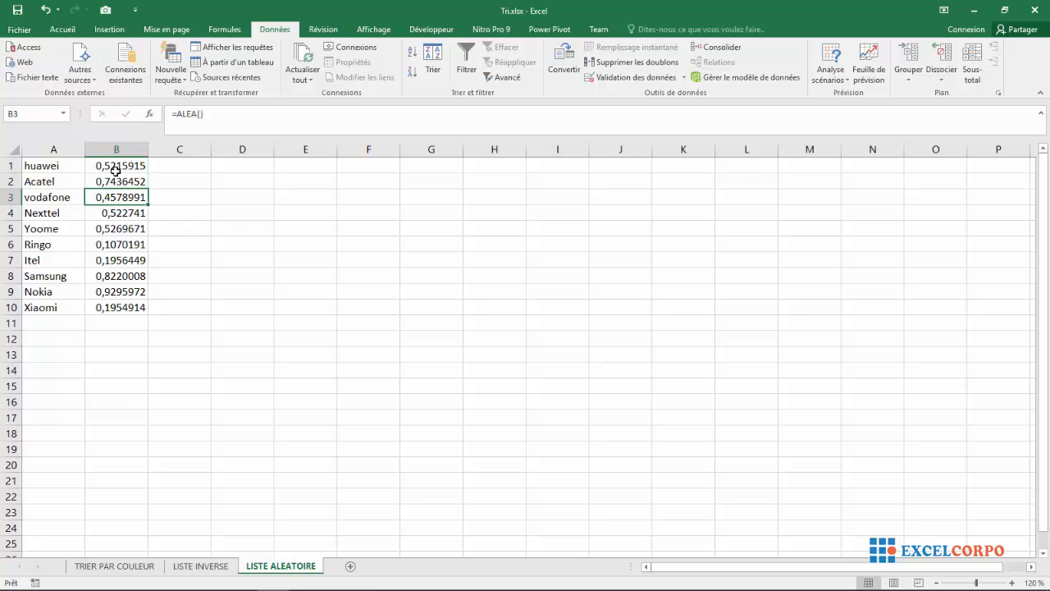
{"action": "left_click", "coordinate": [237, 195]}
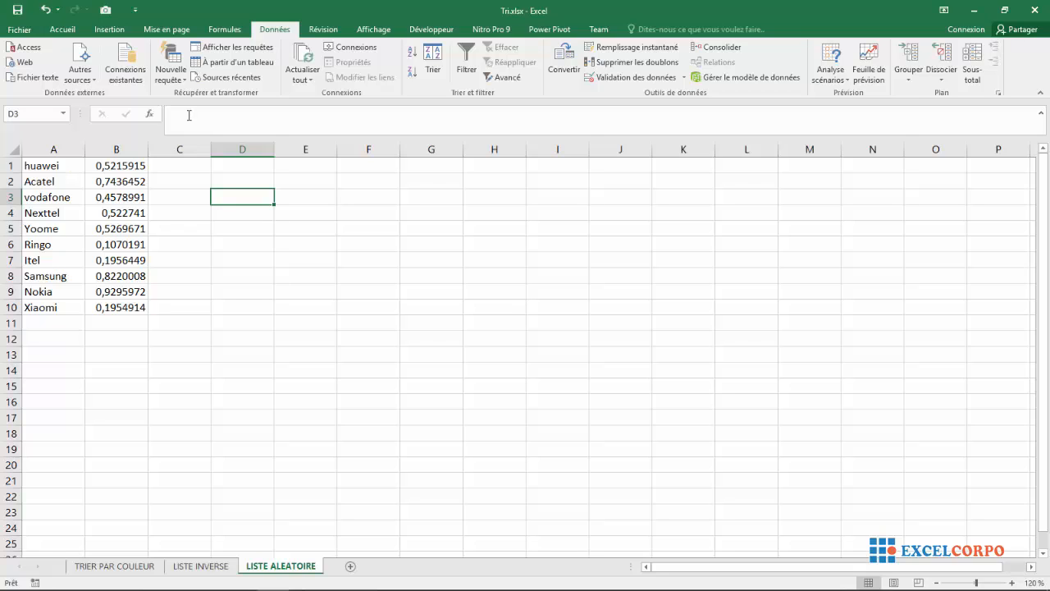
{"action": "left_click", "coordinate": [308, 215]}
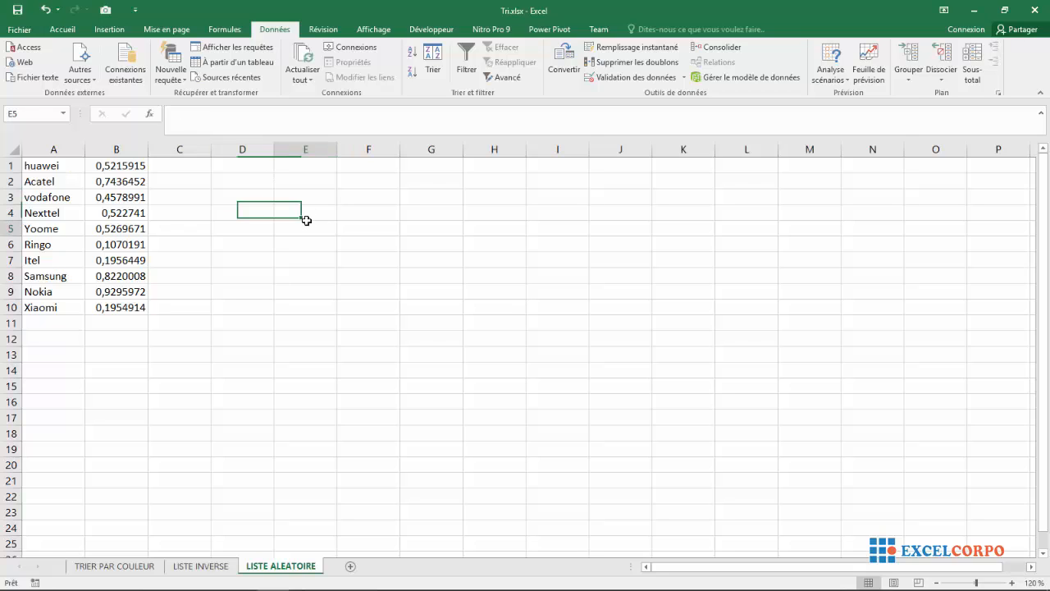
Step: Re-enter the =ALEA() formulas in B1 and B2 to regenerate the random numbers, and sort the list in descending order by column B
{"action": "double_click", "coordinate": [114, 167]}
{"action": "left_click", "coordinate": [132, 170]}
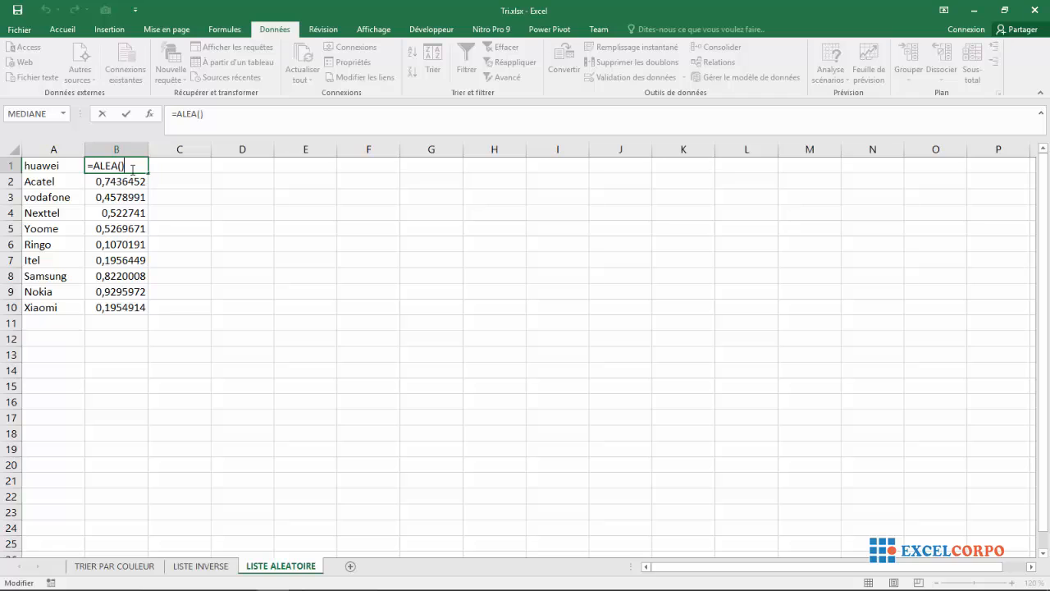
{"action": "key", "text": "Return"}
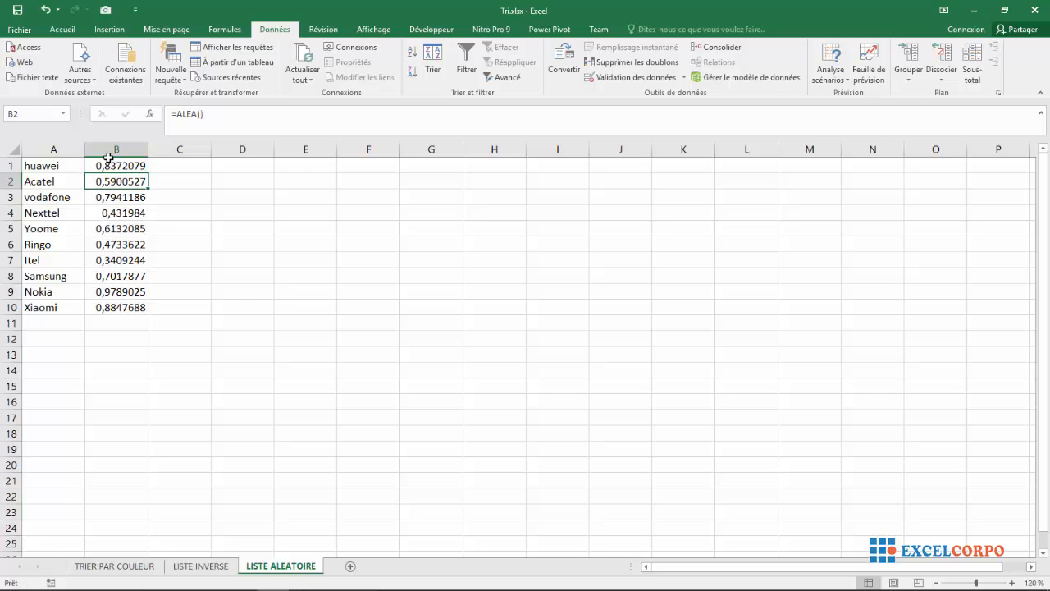
{"action": "double_click", "coordinate": [116, 183]}
{"action": "left_click", "coordinate": [127, 183]}
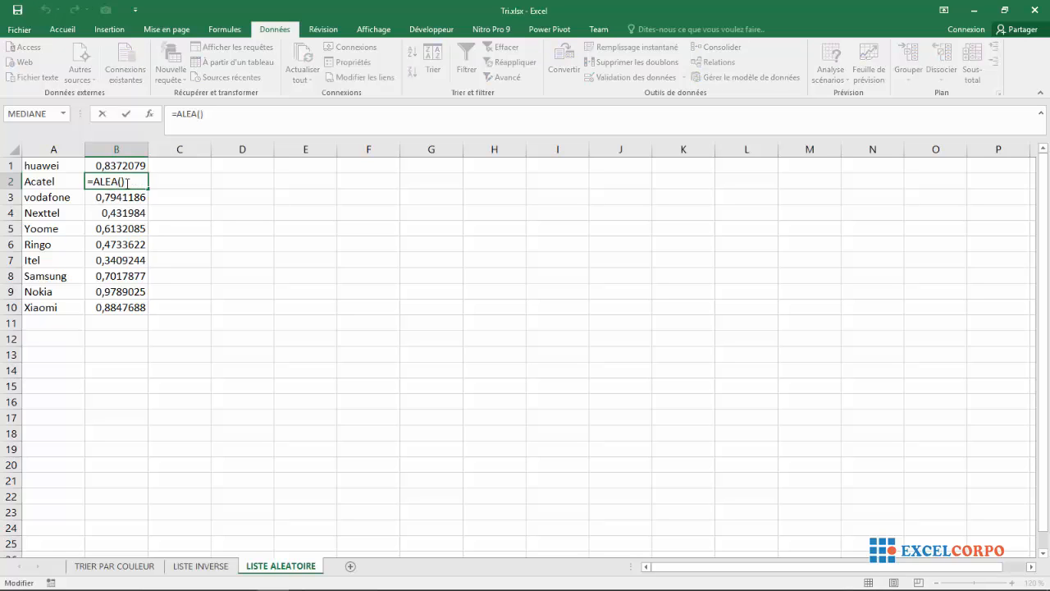
{"action": "key", "text": "Return"}
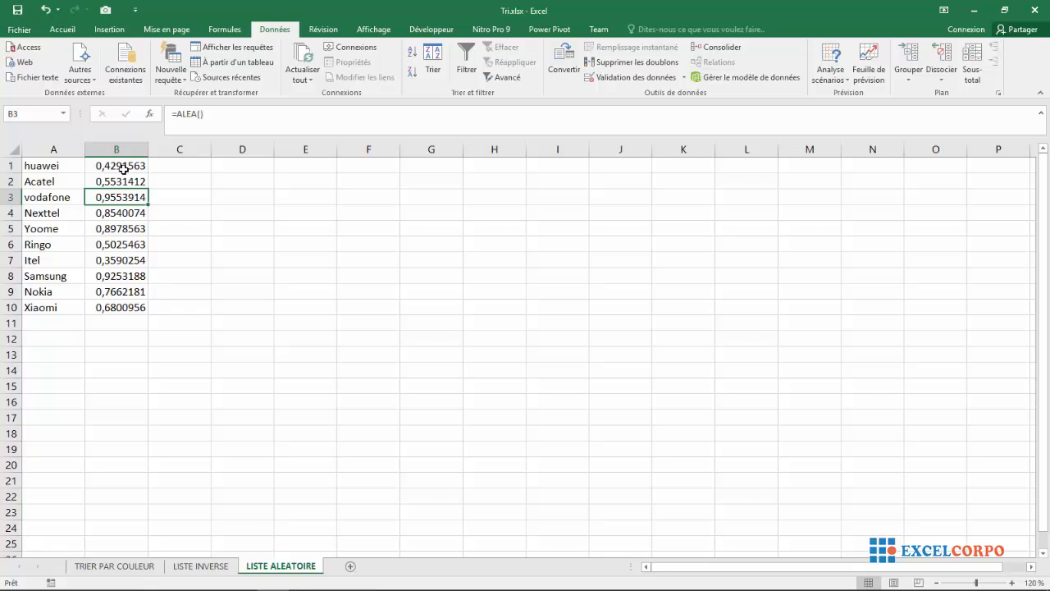
{"action": "left_click", "coordinate": [412, 73]}
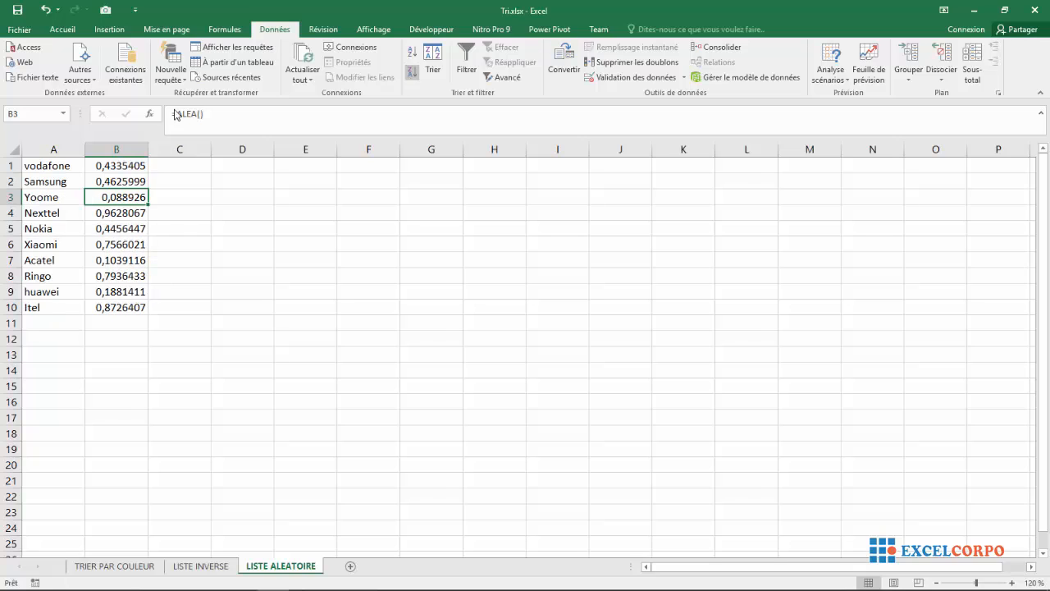